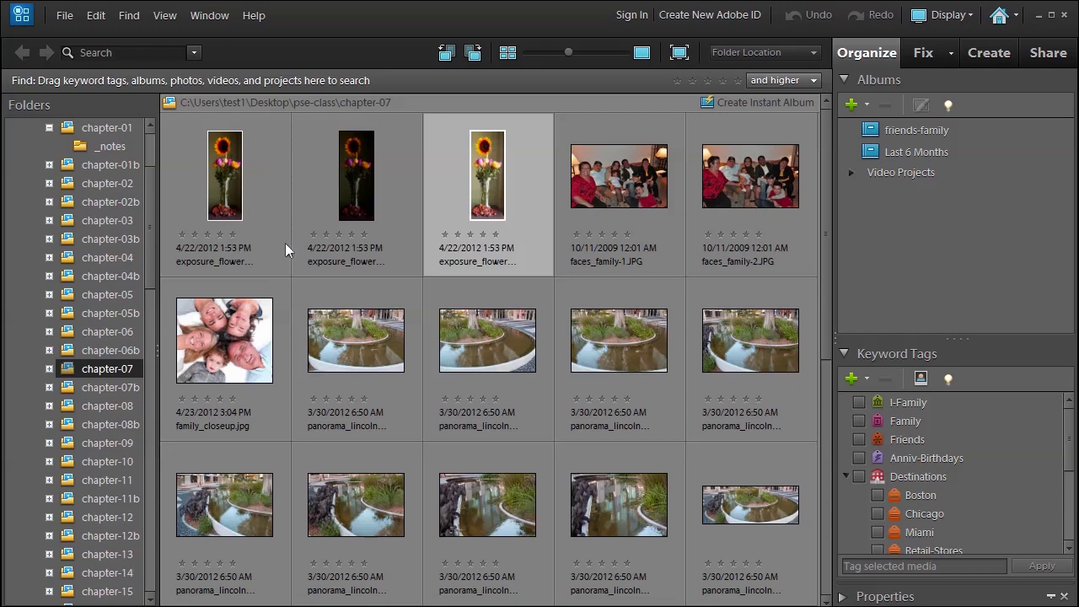
# Select the three bracketed exposure_flower_vase photos in the Organizer.
pyautogui.click(226, 192)
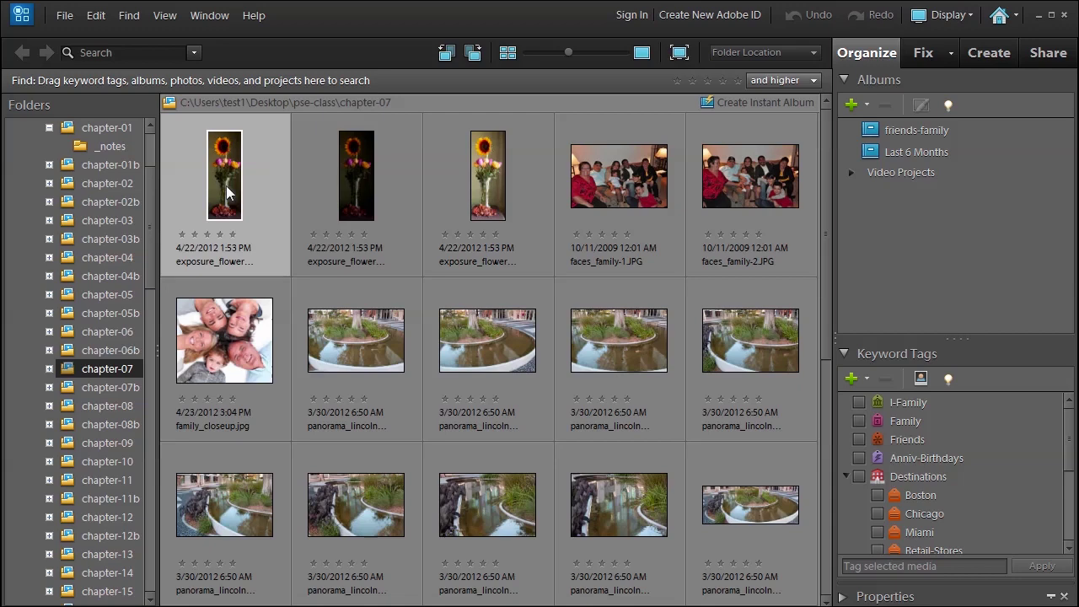
pyautogui.keyDown('ctrl'); pyautogui.click(364, 187); pyautogui.keyUp('ctrl')
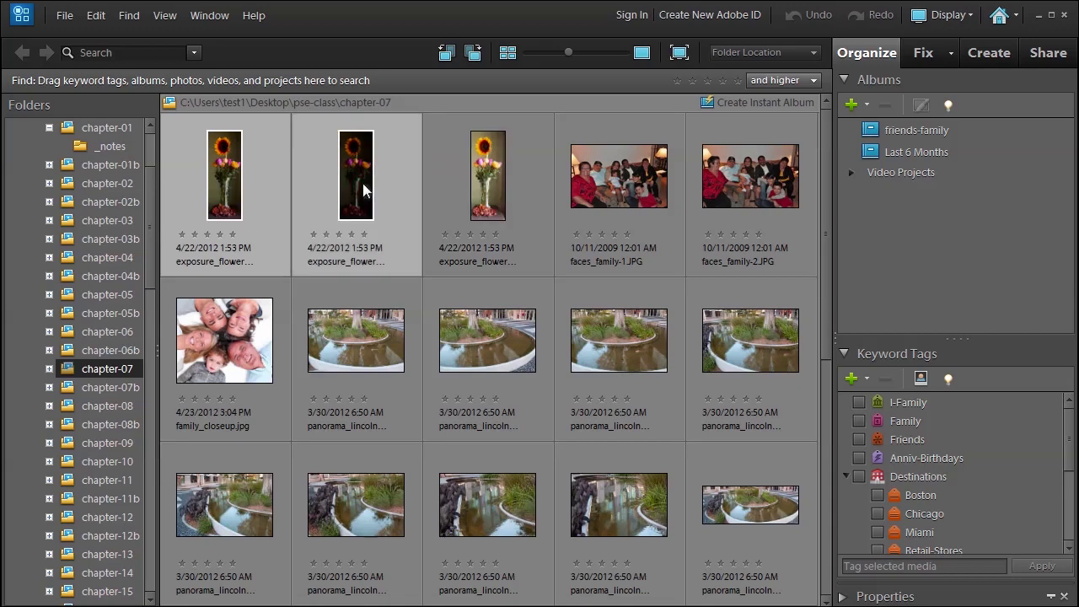
pyautogui.keyDown('ctrl'); pyautogui.click(482, 196); pyautogui.keyUp('ctrl')
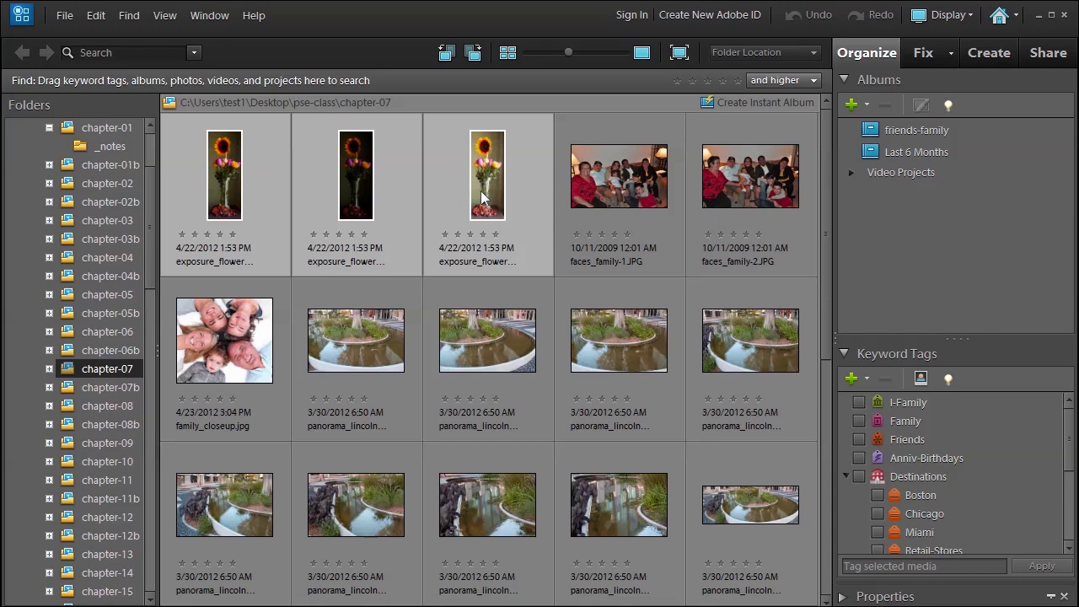
# Send the three vase photos to the Editor with Ctrl+I, then open all three raw files from Camera Raw.
pyautogui.hotkey('ctrl', 'i')
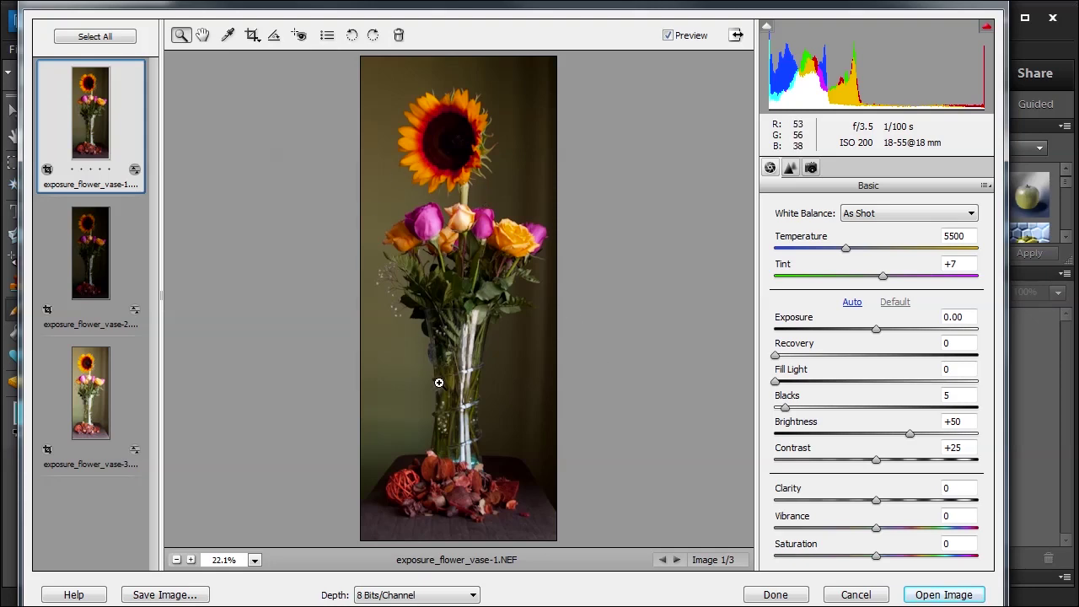
pyautogui.click(95, 38)
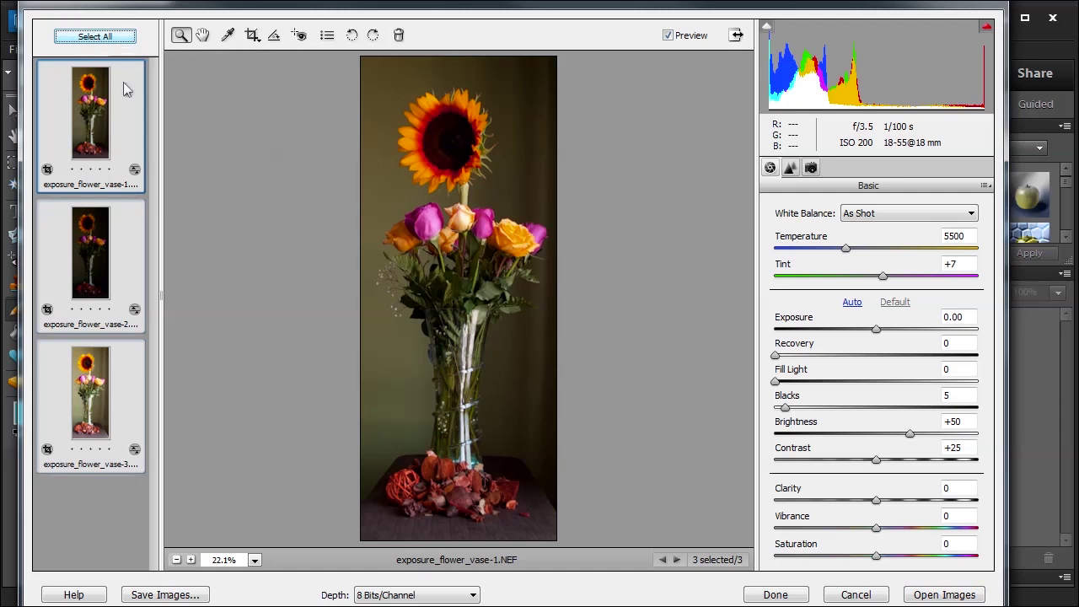
pyautogui.click(928, 596)
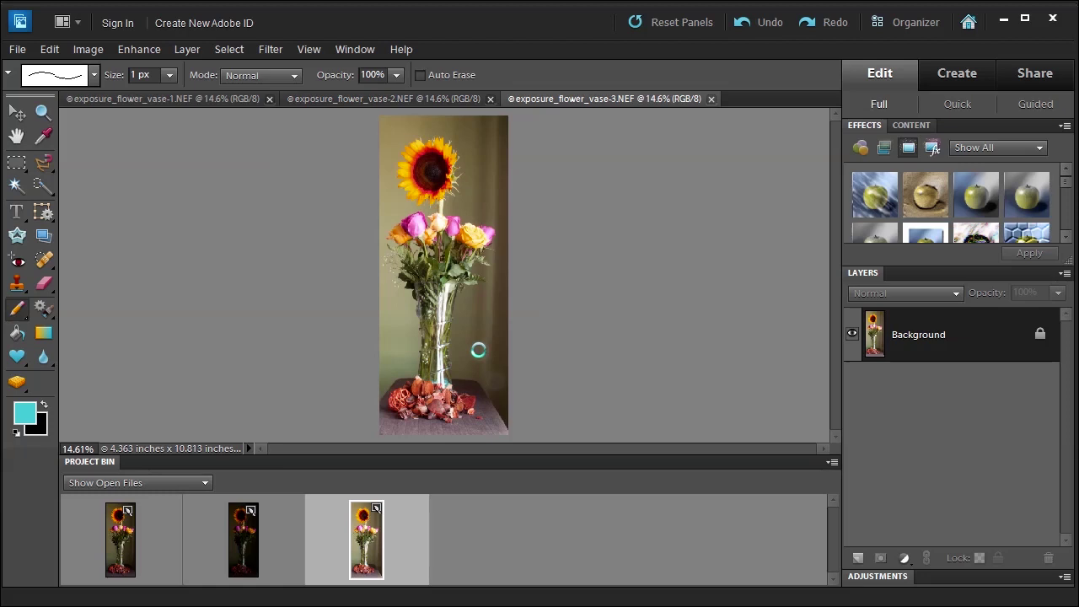
# View exposure_flower_vase-1, the darker vase-2 and the brighter vase-3 in turn from the Project Bin.
pyautogui.click(121, 539)
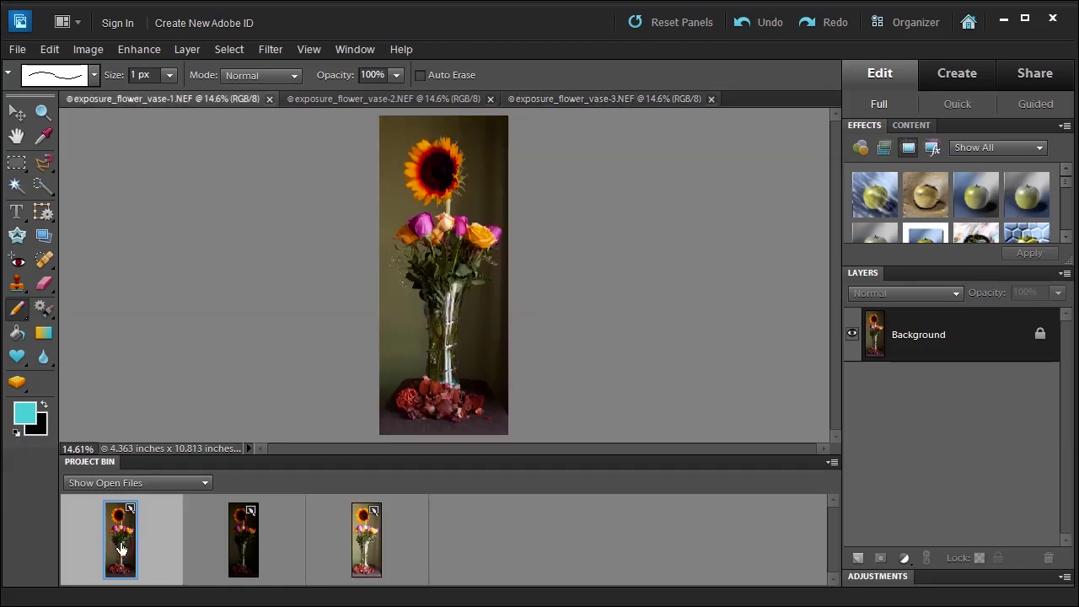
pyautogui.click(243, 540)
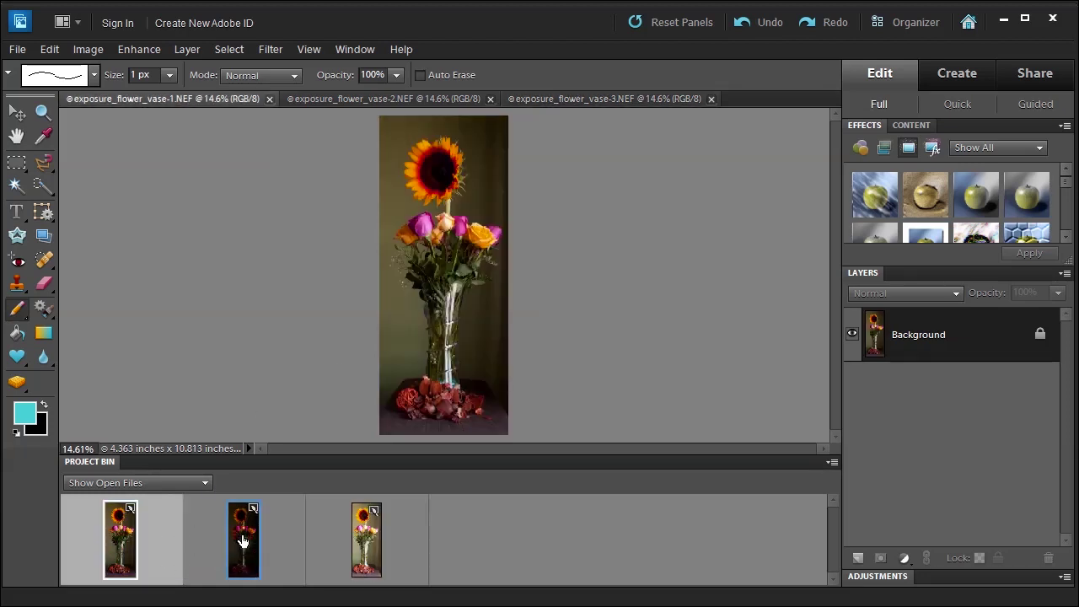
pyautogui.click(364, 542)
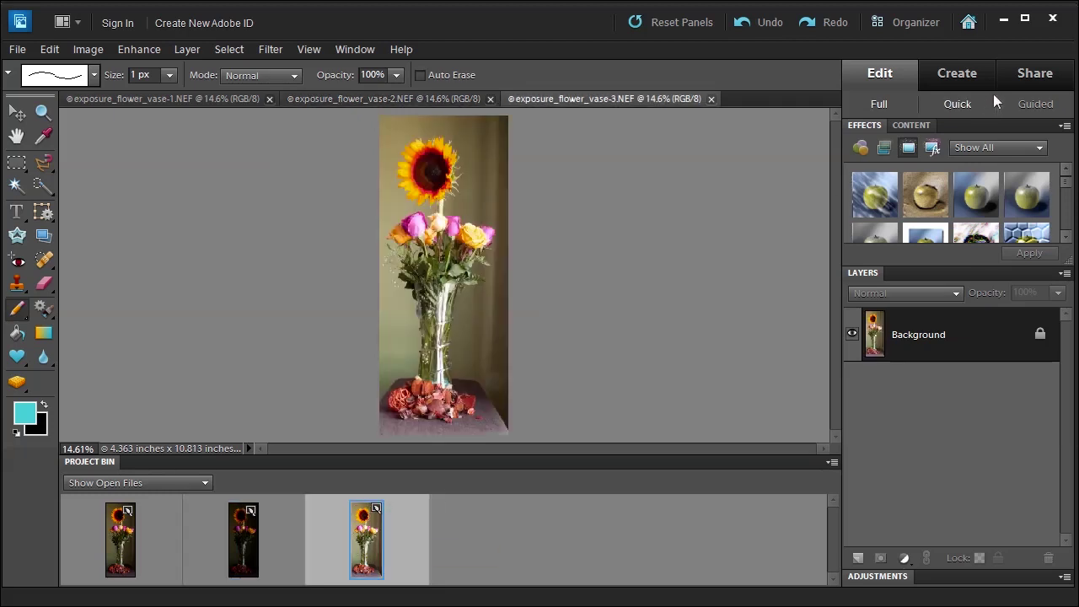
# Launch Photomerge Exposure from Guided edits, bringing in all three open vase photos.
pyautogui.click(1030, 105)
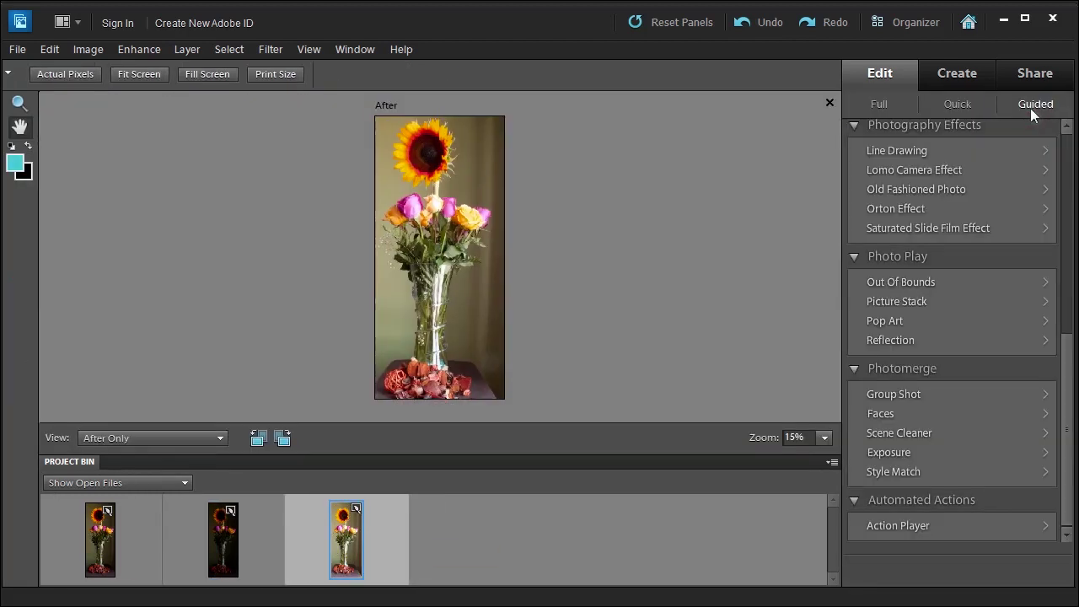
pyautogui.click(886, 452)
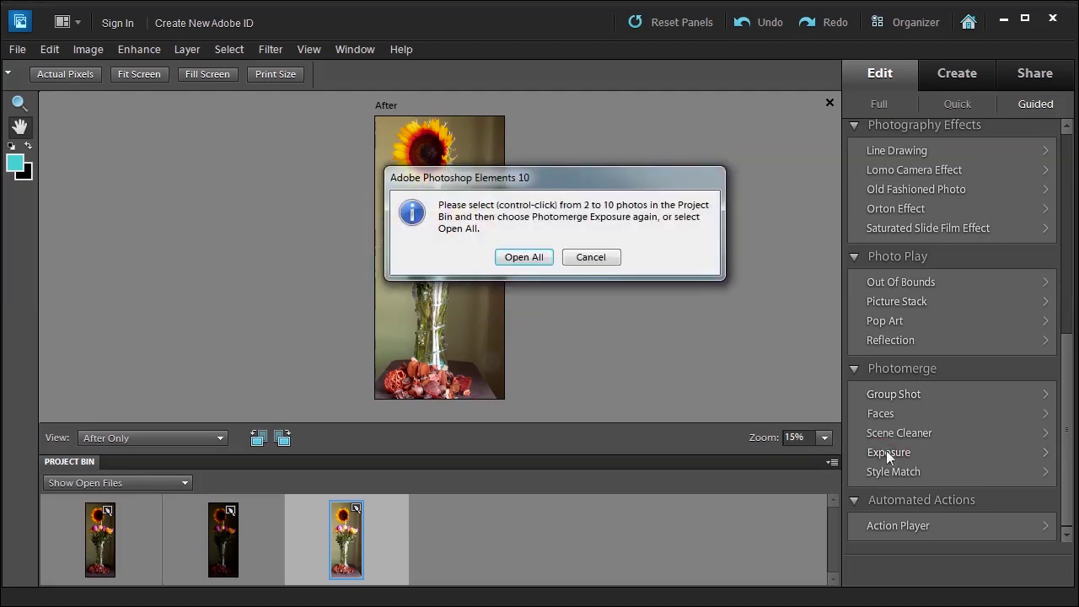
pyautogui.click(520, 257)
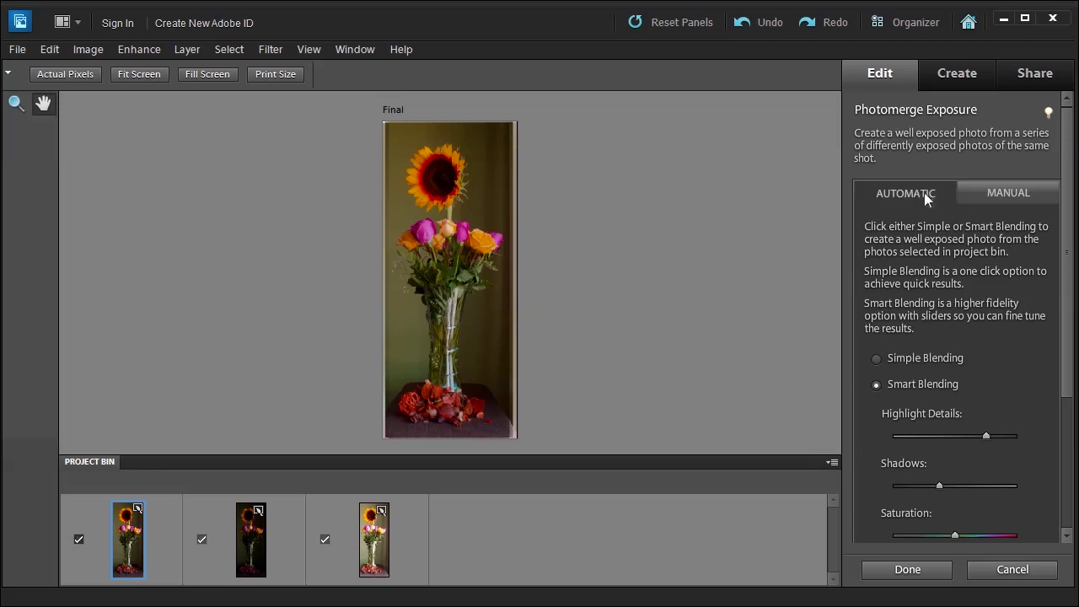
# Preview Simple Blending, switch back to Smart Blending, and set Highlight Details to 83.
pyautogui.click(990, 194)
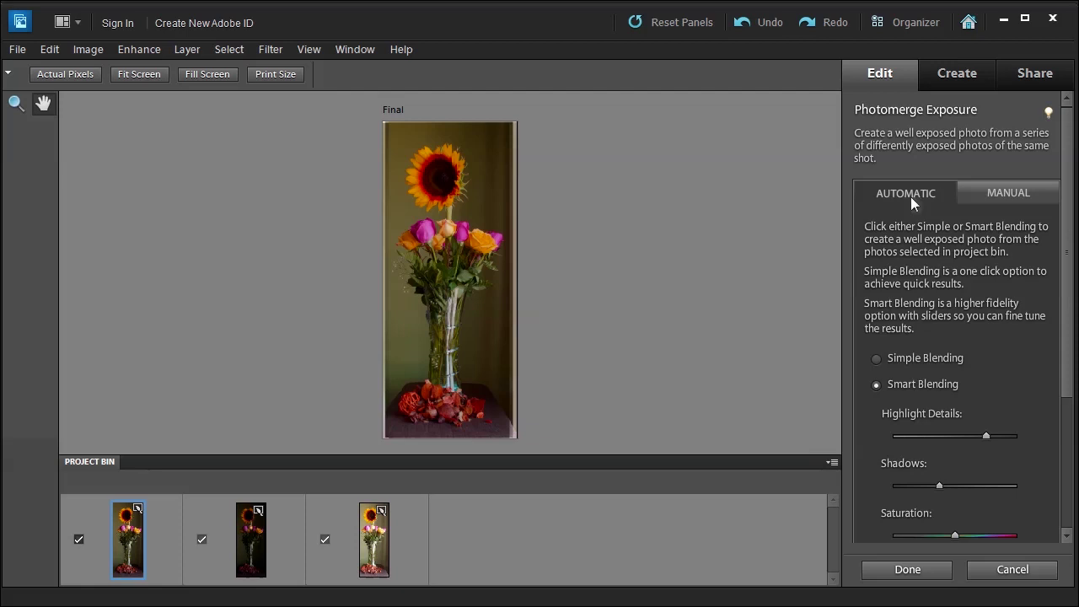
pyautogui.click(876, 357)
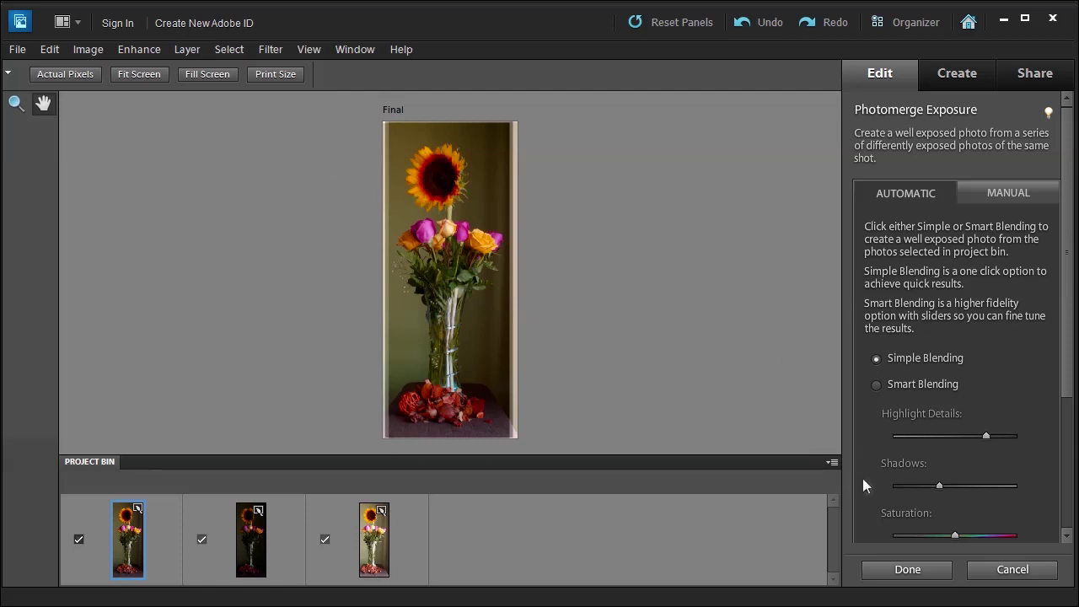
pyautogui.click(876, 384)
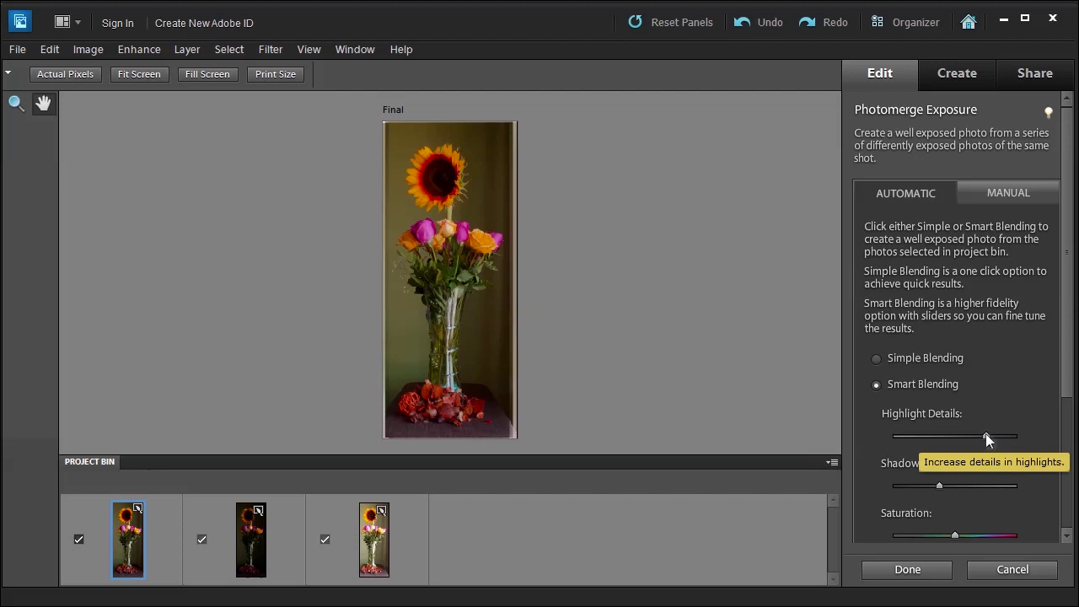
pyautogui.moveTo(985, 436); pyautogui.dragTo(1007, 436)
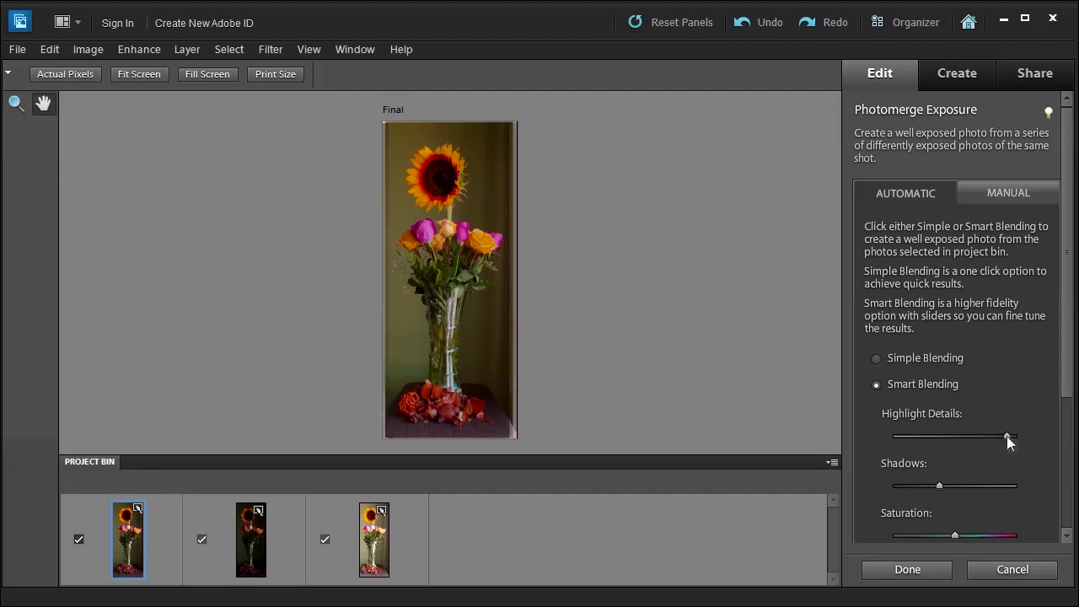
# Zoom in on the sunflower and lower Highlight Details to -59.
pyautogui.click(14, 103)
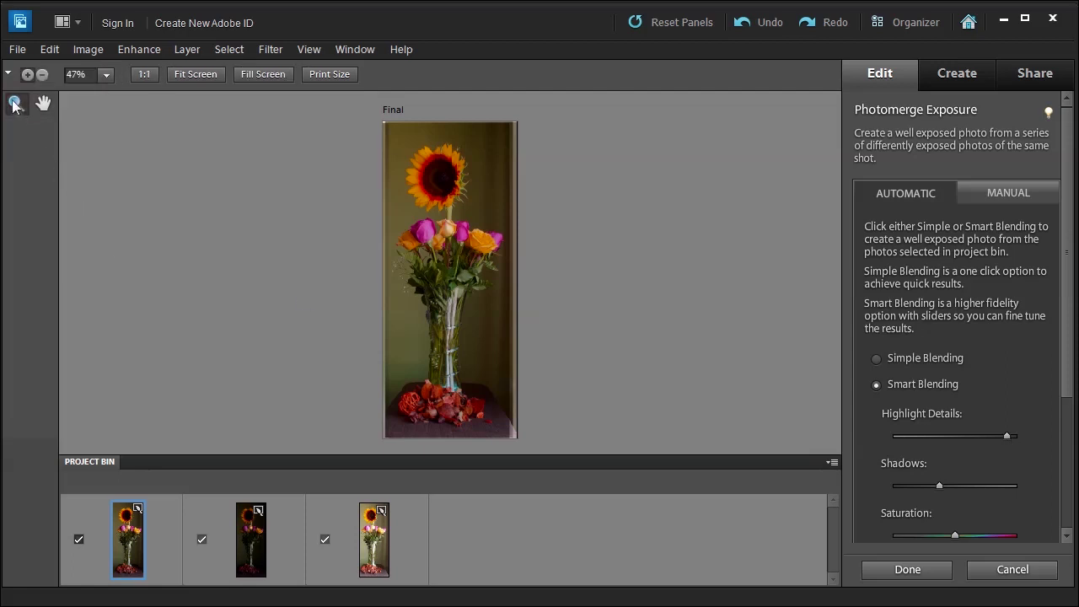
pyautogui.click(421, 225)
pyautogui.click(423, 223)
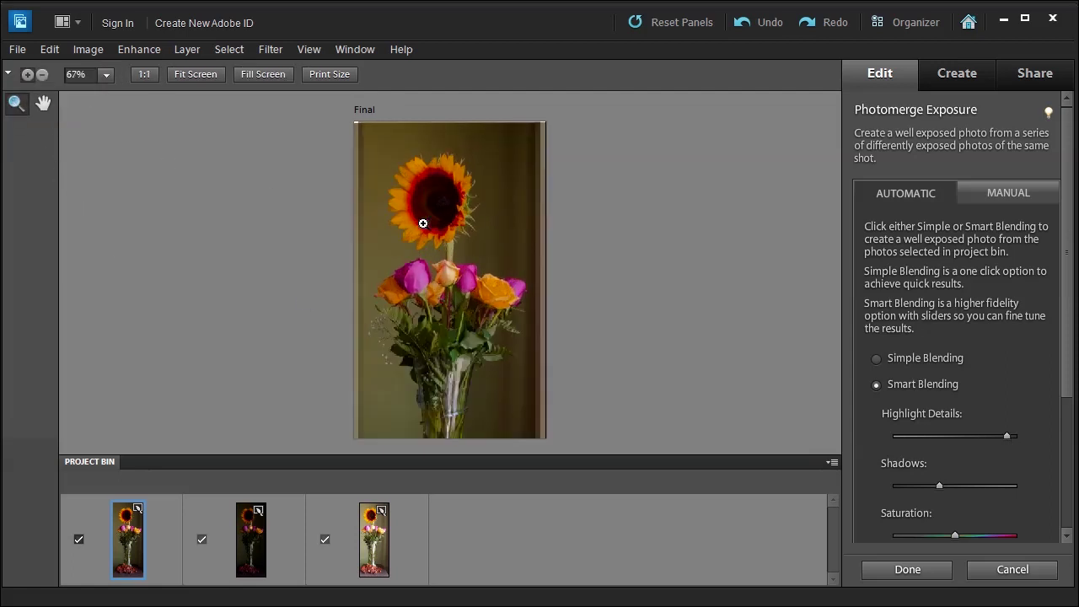
pyautogui.moveTo(1006, 436); pyautogui.dragTo(916, 439)
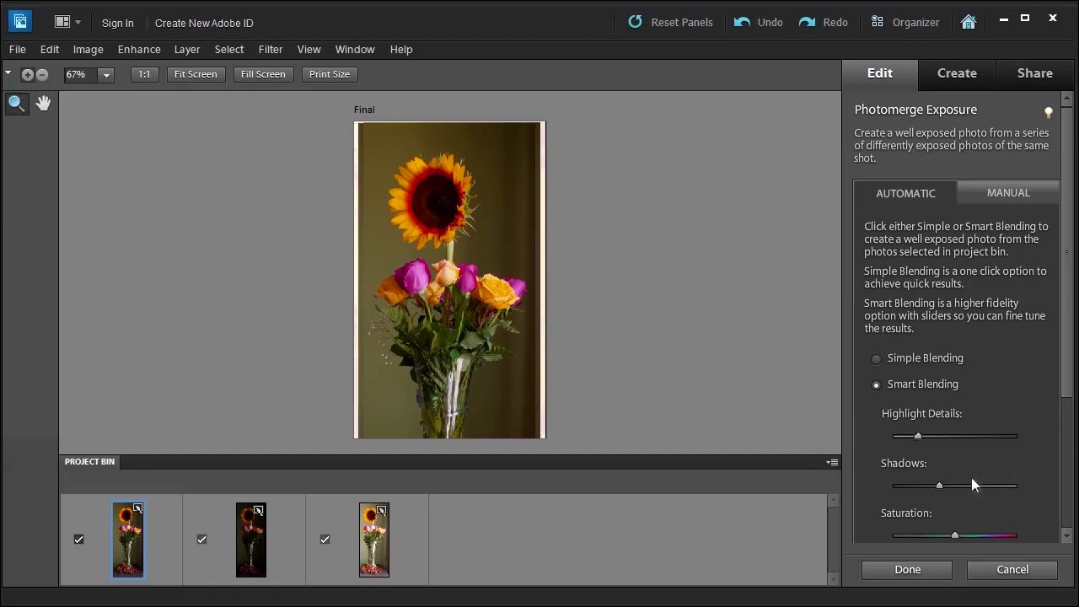
# Adjust the Shadows slider and lower Saturation slightly, to around -9.
pyautogui.moveTo(938, 486); pyautogui.dragTo(976, 485)
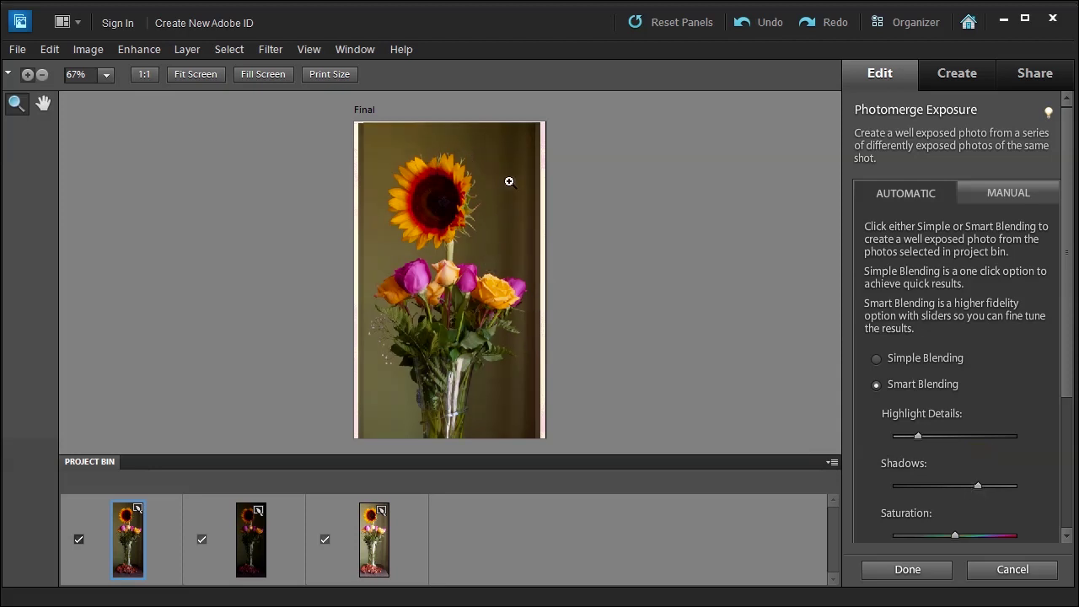
pyautogui.moveTo(976, 487); pyautogui.dragTo(914, 488)
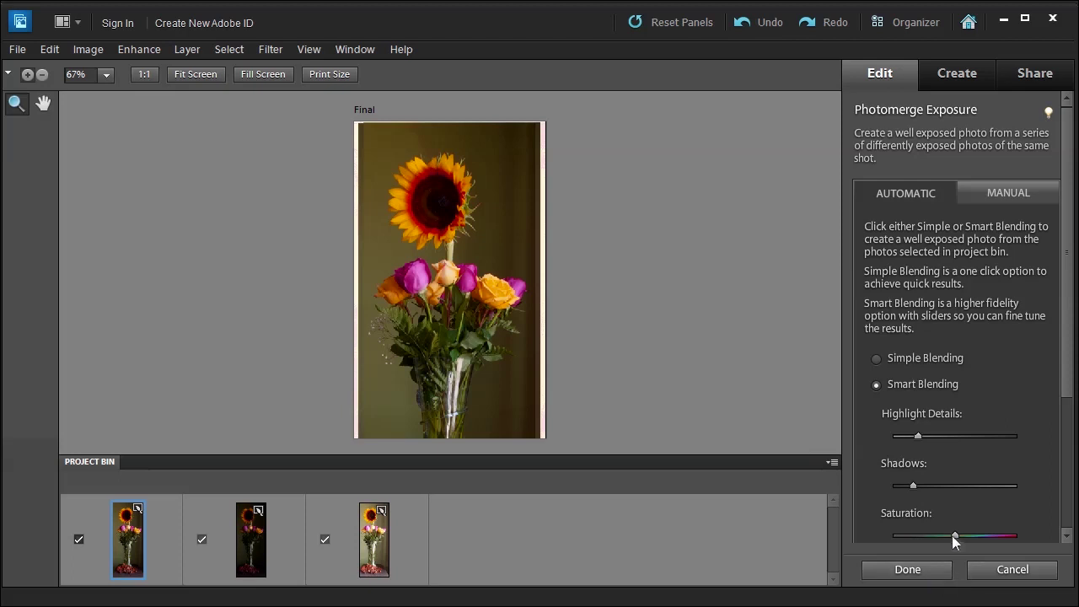
pyautogui.moveTo(954, 535); pyautogui.dragTo(941, 538)
pyautogui.click(44, 104)
pyautogui.moveTo(462, 354); pyautogui.dragTo(468, 221)
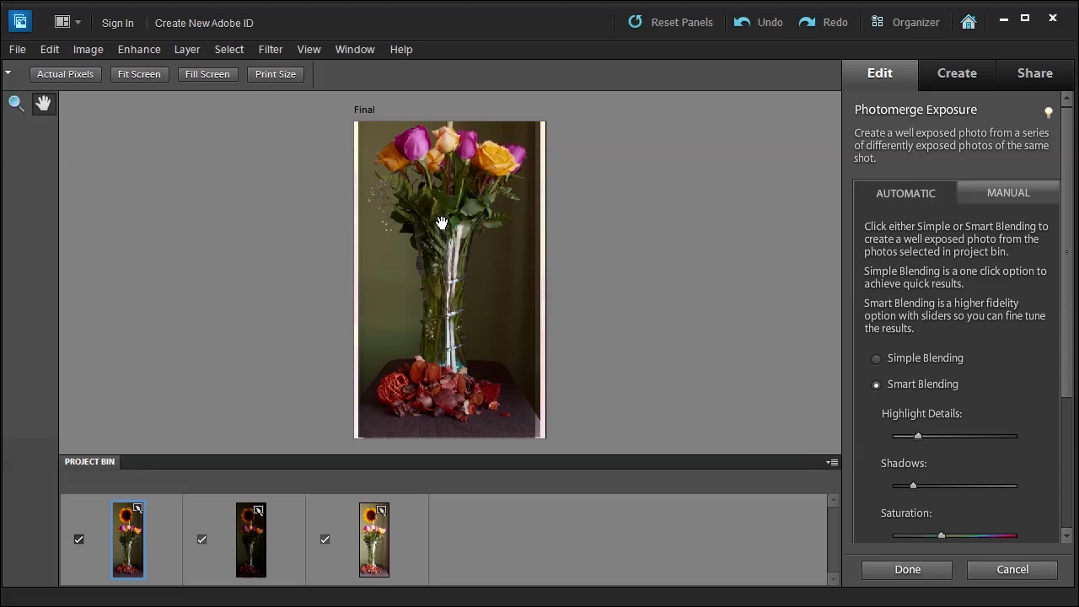
pyautogui.scroll(3, 442, 222)
pyautogui.moveTo(448, 281); pyautogui.dragTo(453, 185)
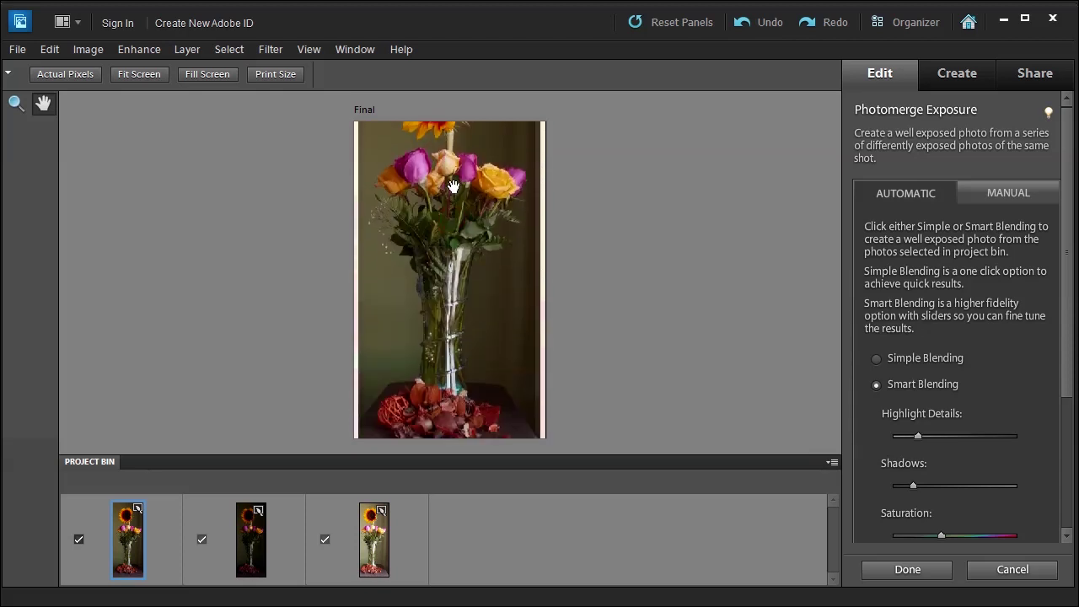
pyautogui.scroll(3, 452, 225)
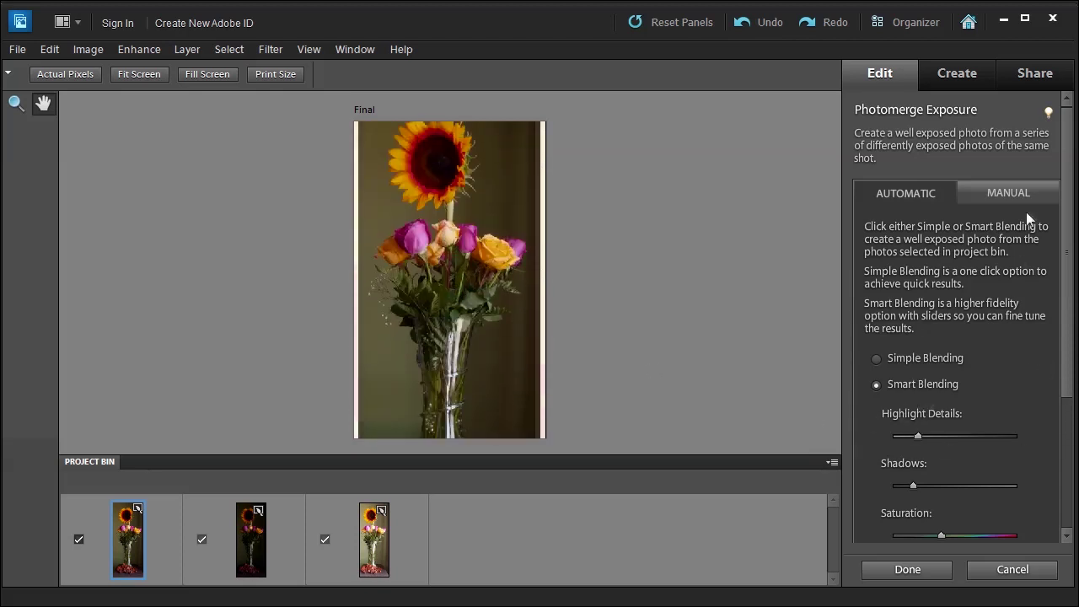
pyautogui.scroll(-3, 1071, 396)
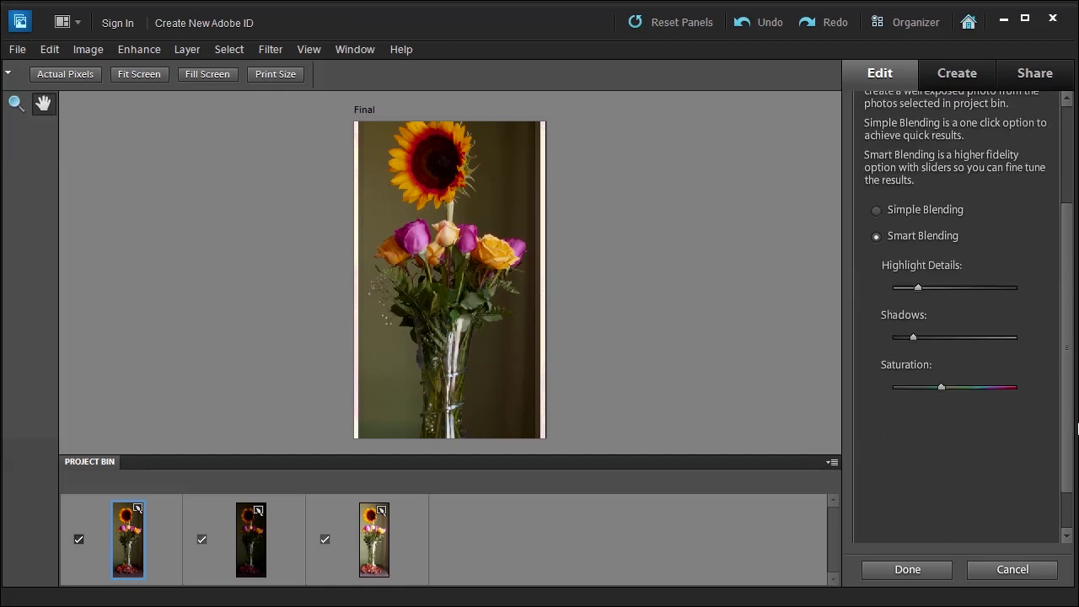
pyautogui.scroll(-1, 1071, 422)
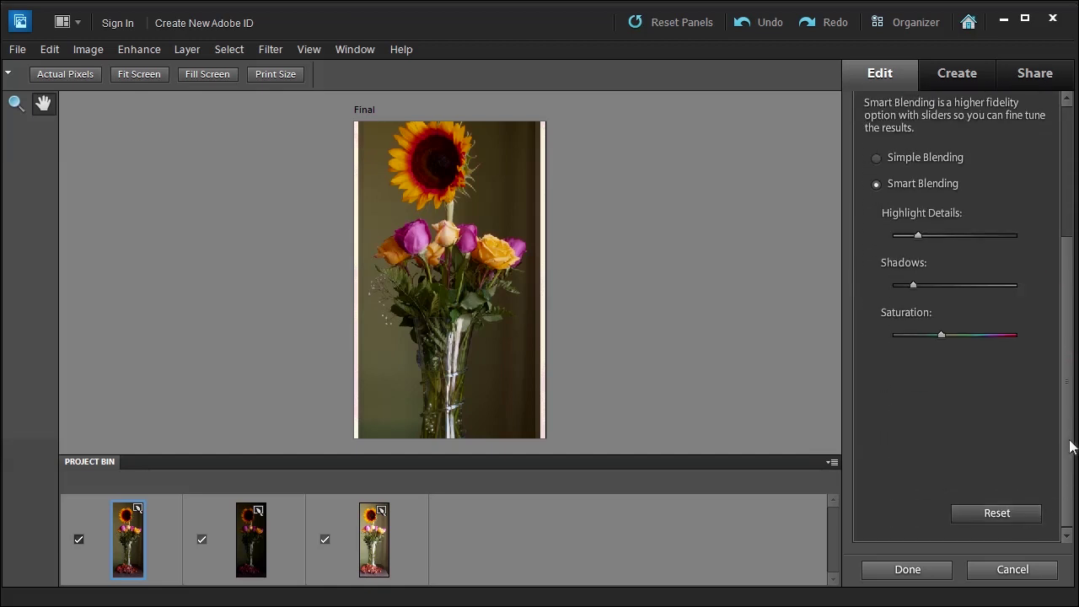
pyautogui.scroll(4, 1069, 387)
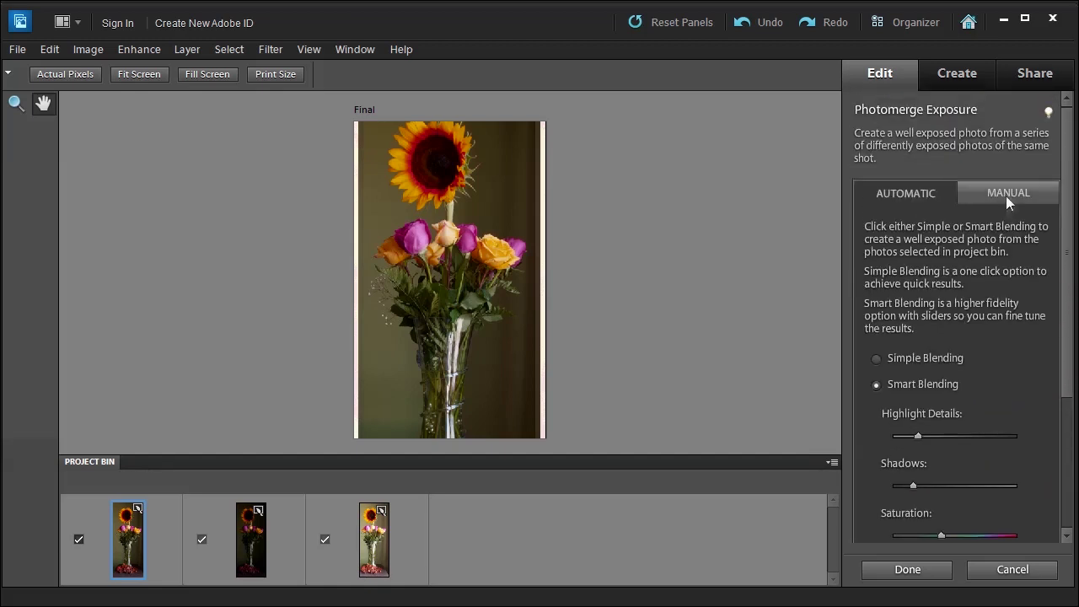
# Switch the merge to Manual mode and scroll through its instructions and options.
pyautogui.click(1007, 193)
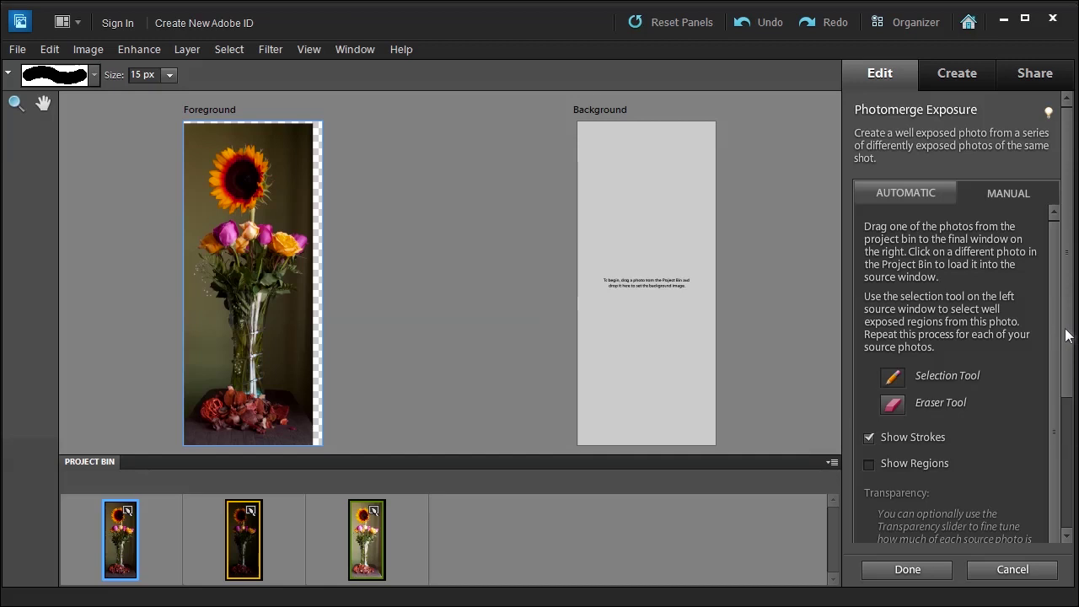
pyautogui.moveTo(1066, 336); pyautogui.dragTo(1074, 462)
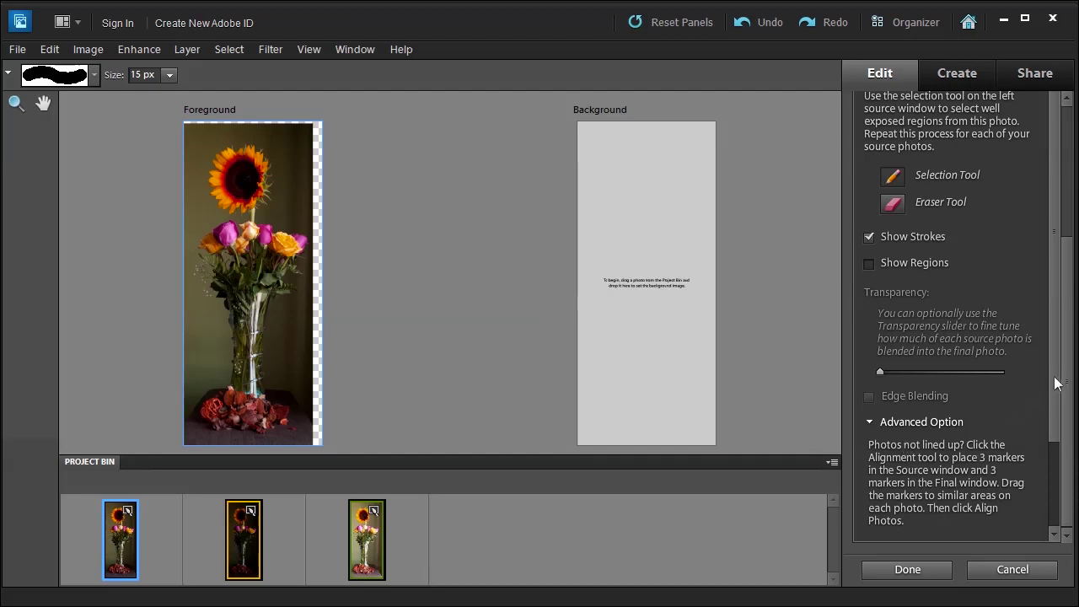
pyautogui.moveTo(1068, 373); pyautogui.dragTo(1076, 217)
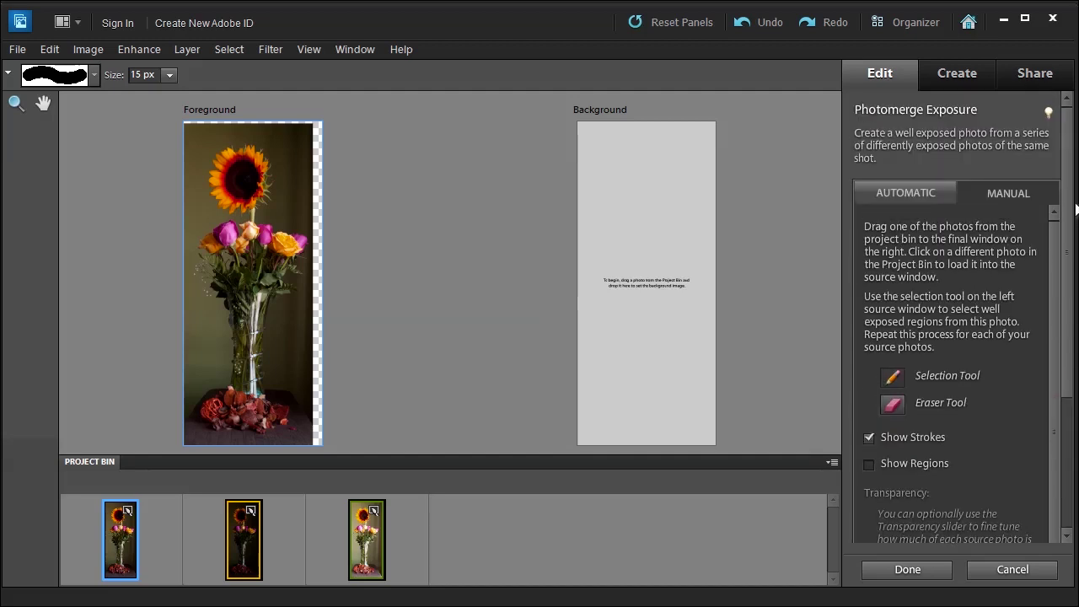
# Return to Automatic blending and accept with Done to create the merged vase image.
pyautogui.click(919, 197)
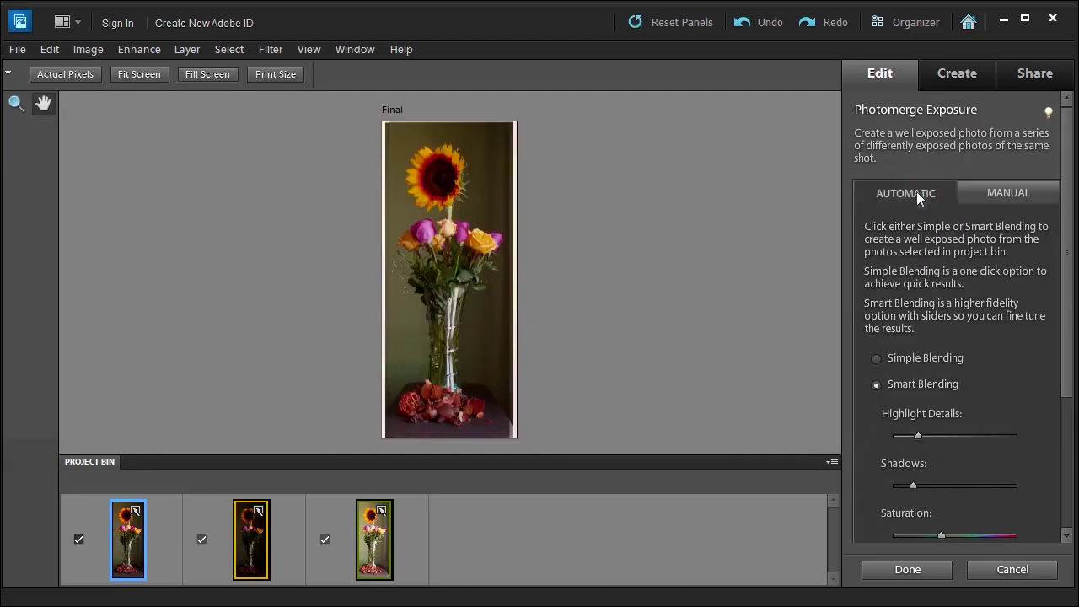
pyautogui.click(898, 570)
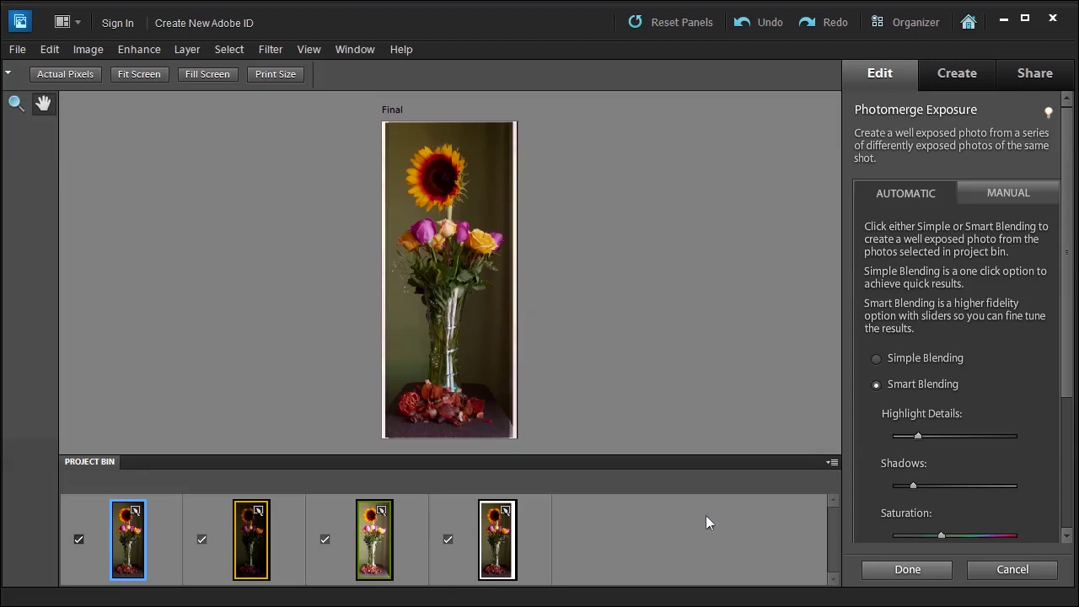
pyautogui.click(900, 570)
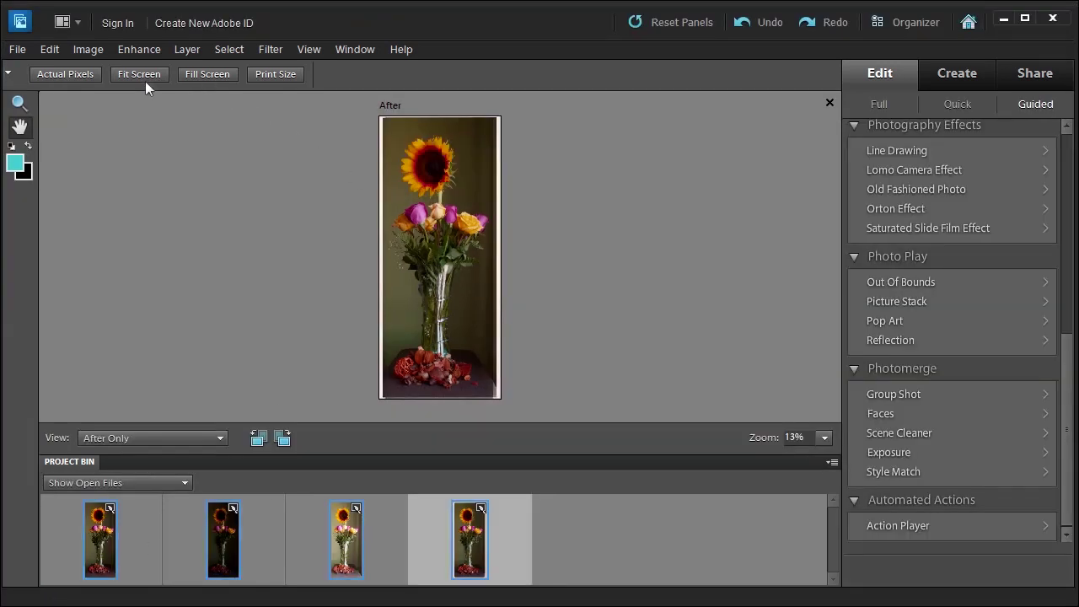
# Zoom the merged photo to Fill Screen (84%) and scroll from the sunflower down to the vase base.
pyautogui.click(189, 73)
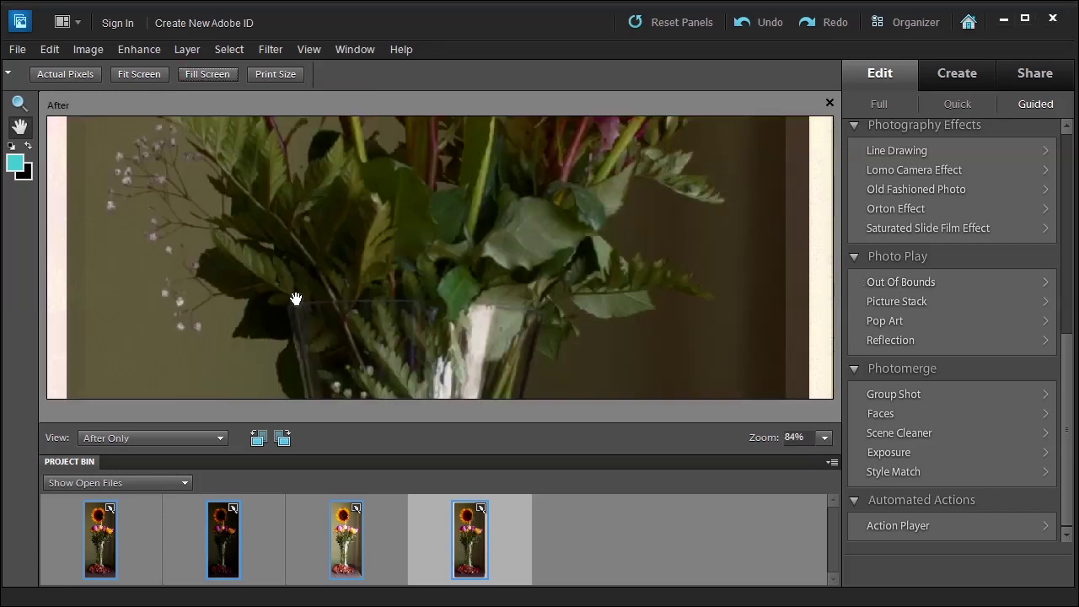
pyautogui.click(447, 213)
pyautogui.scroll(5, 427, 221)
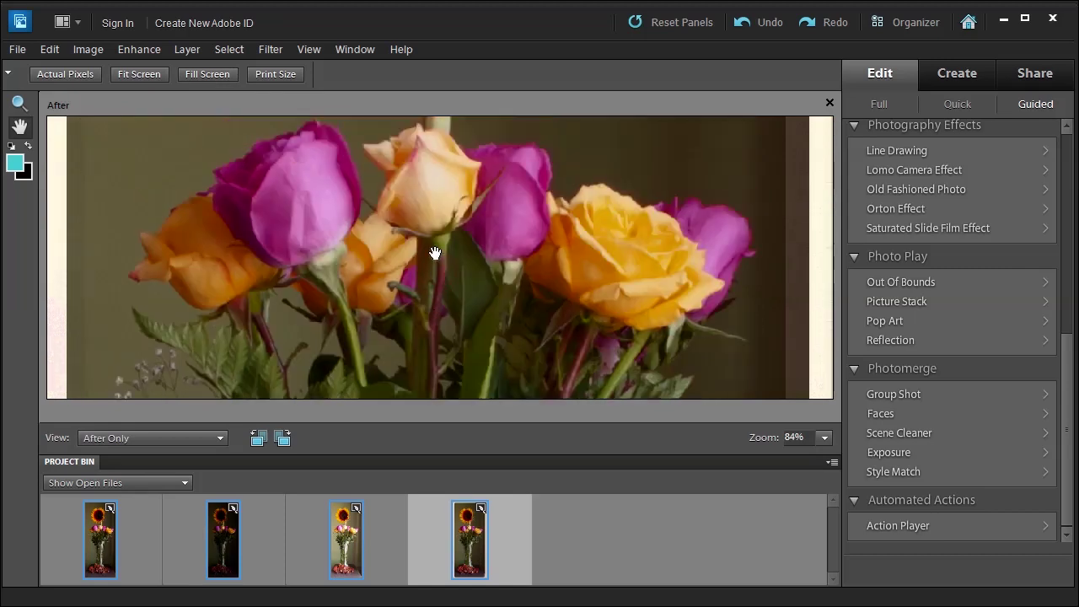
pyautogui.scroll(5, 435, 253)
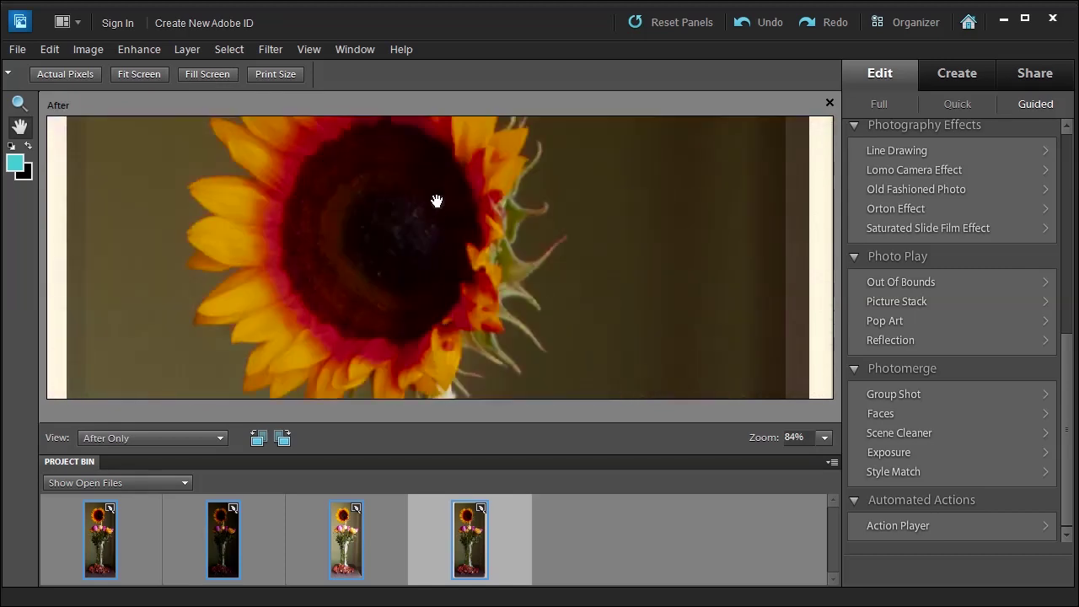
pyautogui.scroll(4, 436, 201)
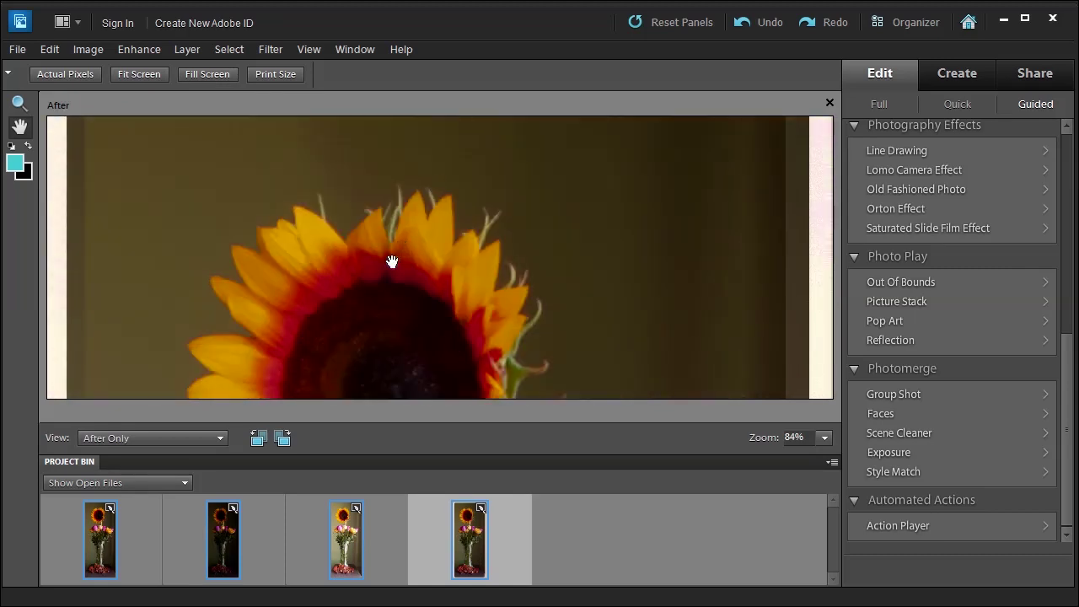
pyautogui.scroll(2, 426, 183)
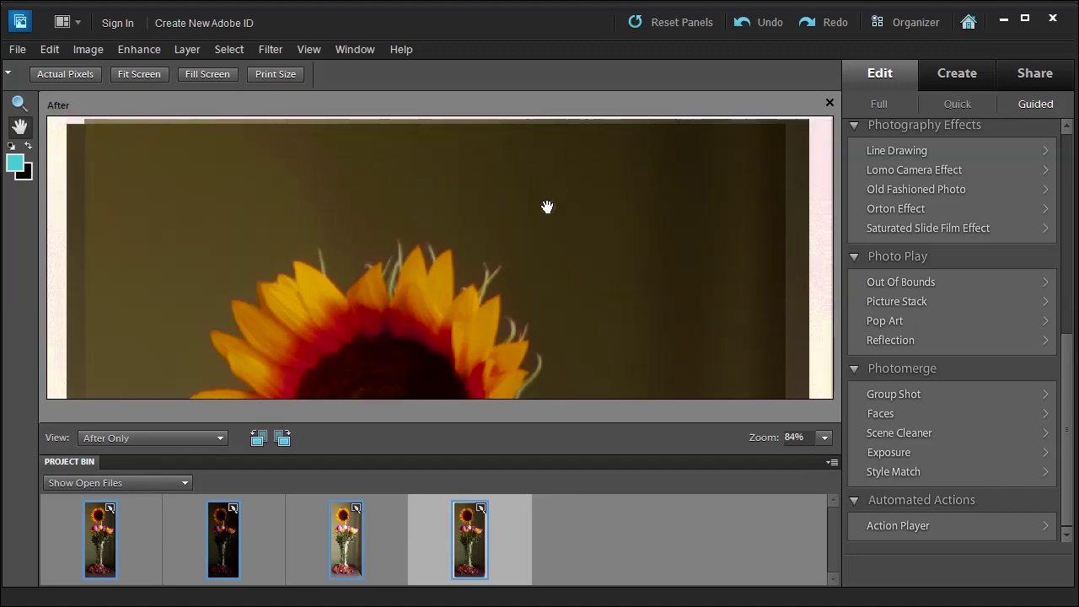
pyautogui.scroll(-10, 402, 349)
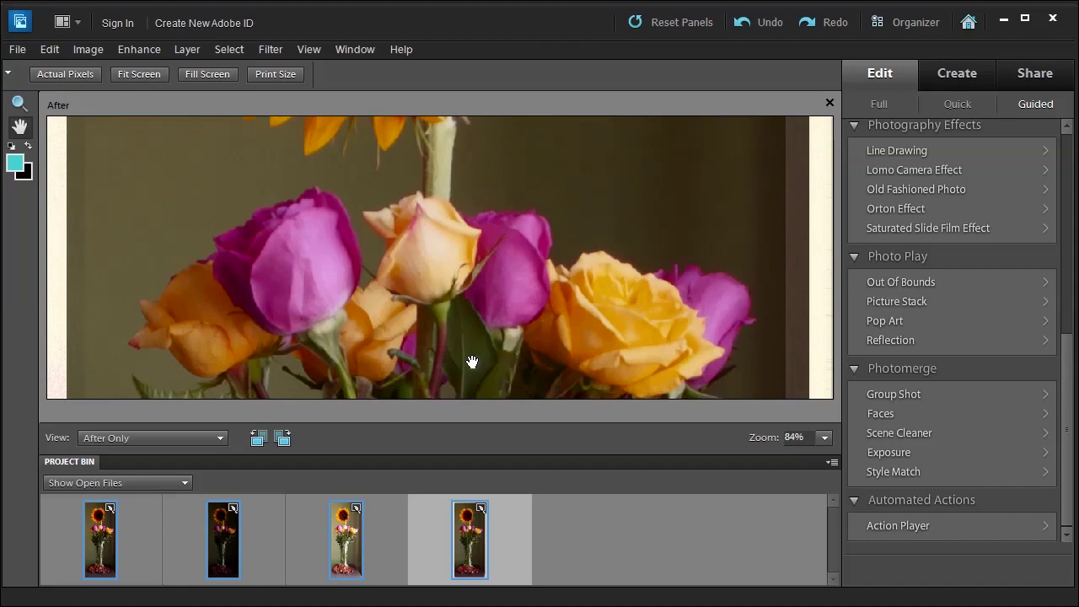
pyautogui.scroll(-8, 472, 362)
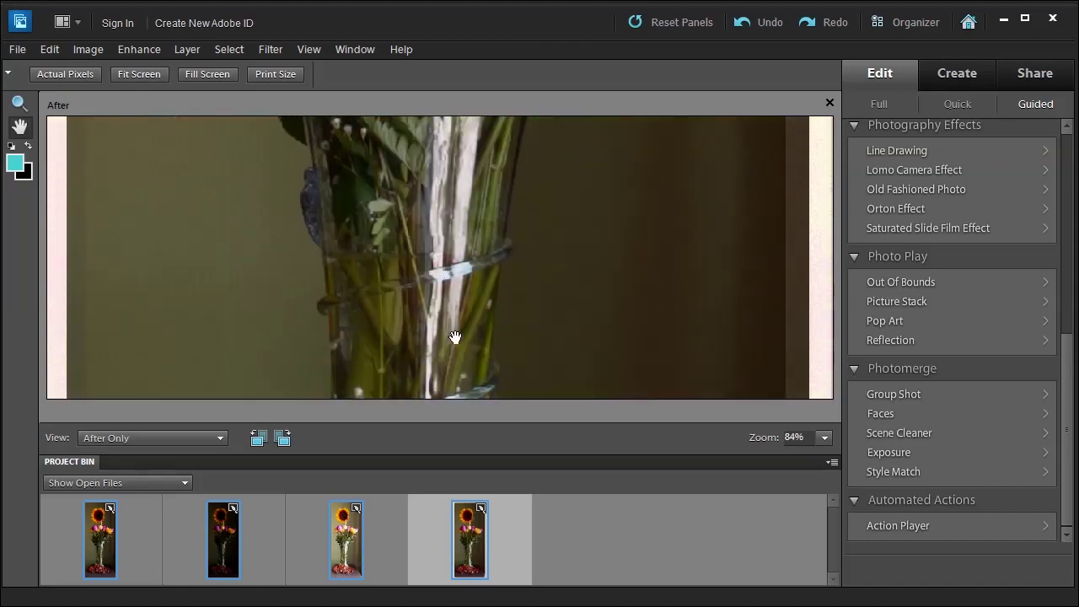
pyautogui.scroll(-6, 455, 337)
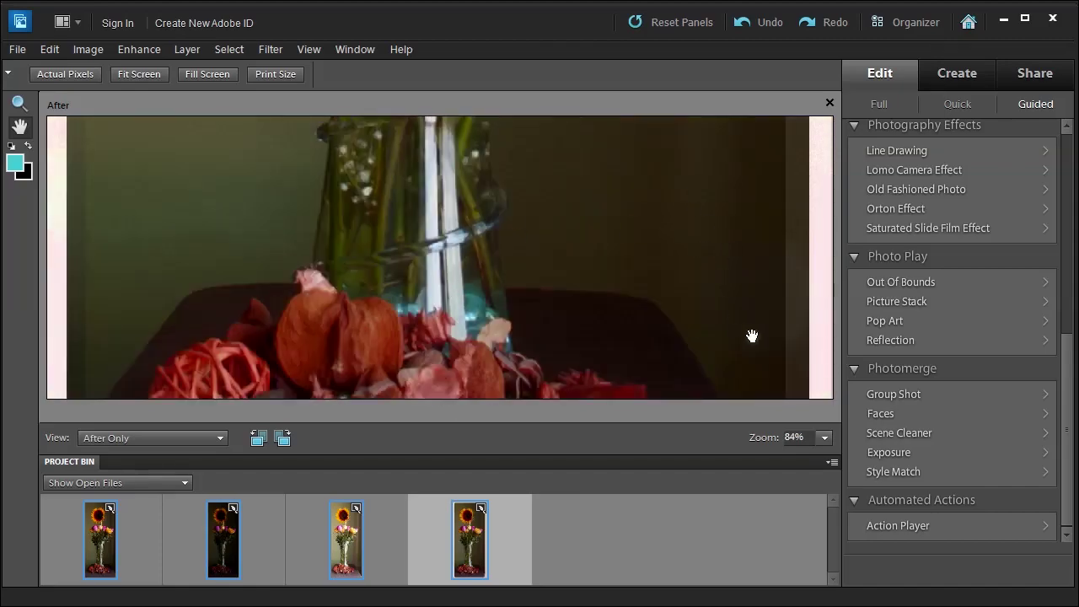